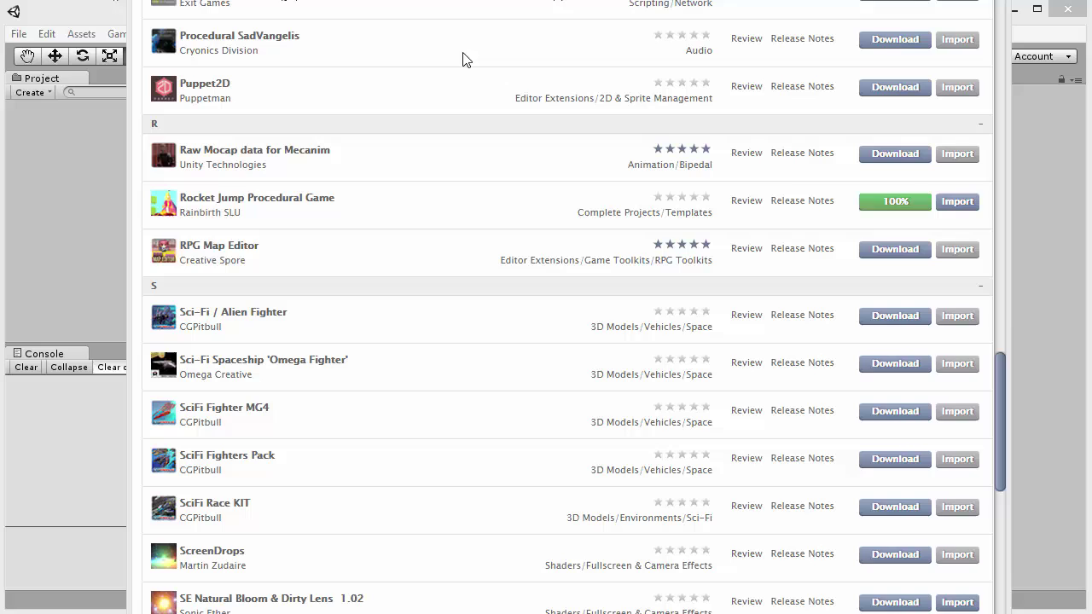
# - Import the downloaded Rocket Jump Procedural Game package from the Asset Store downloads list
pyautogui.click(959, 205)
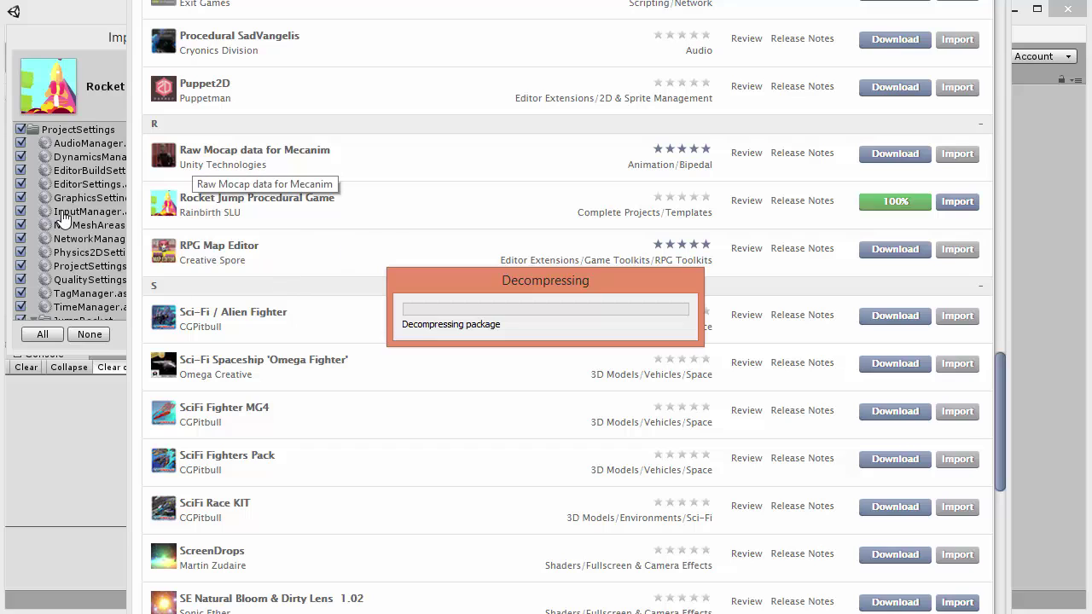
pyautogui.click(81, 37)
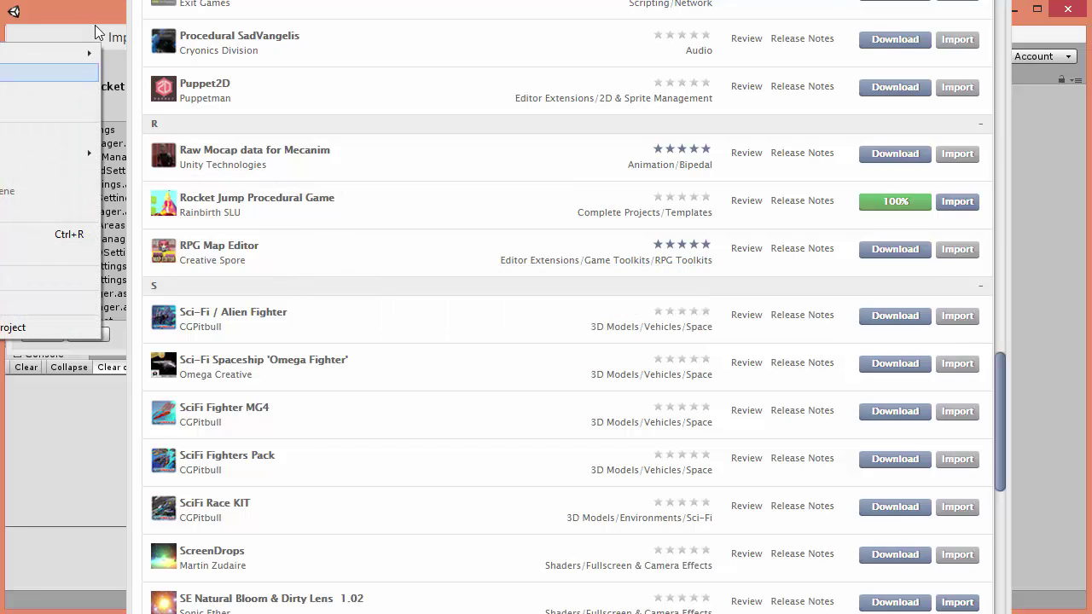
# - Import every file of the Rocket Jump package from the Importing package dialog
pyautogui.click(86, 10)
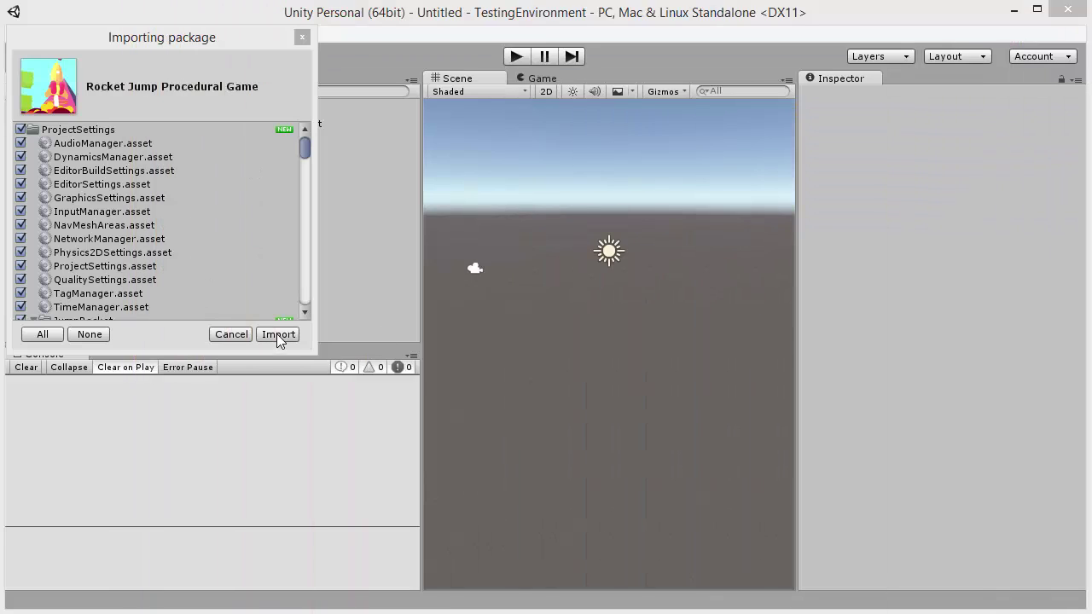
pyautogui.moveTo(127, 37)
pyautogui.mouseDown()
pyautogui.moveTo(198, 104)
pyautogui.moveTo(193, 93)
pyautogui.mouseUp()
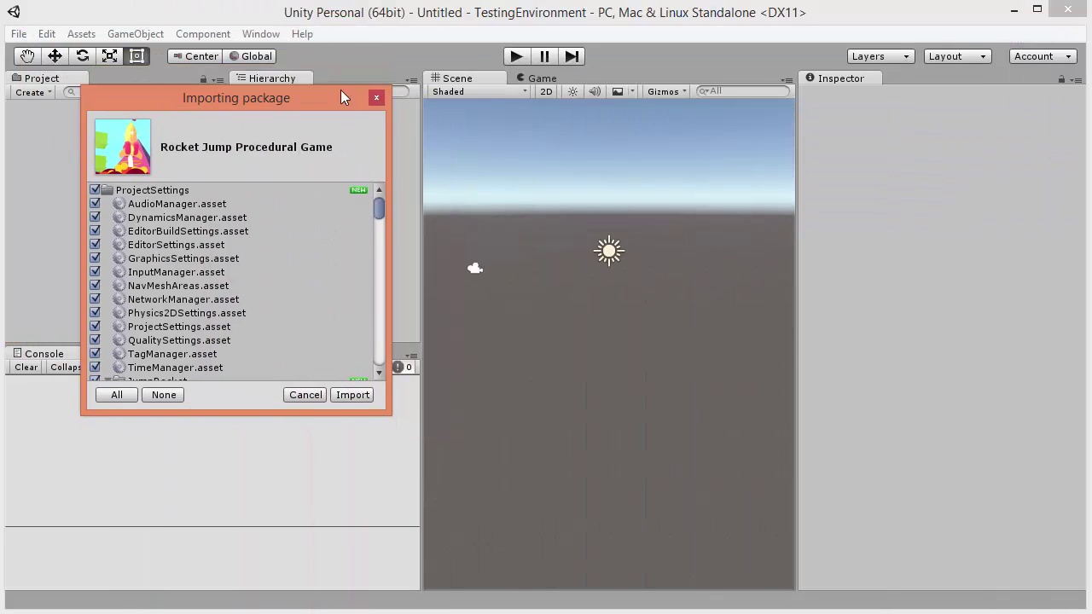
pyautogui.click(361, 396)
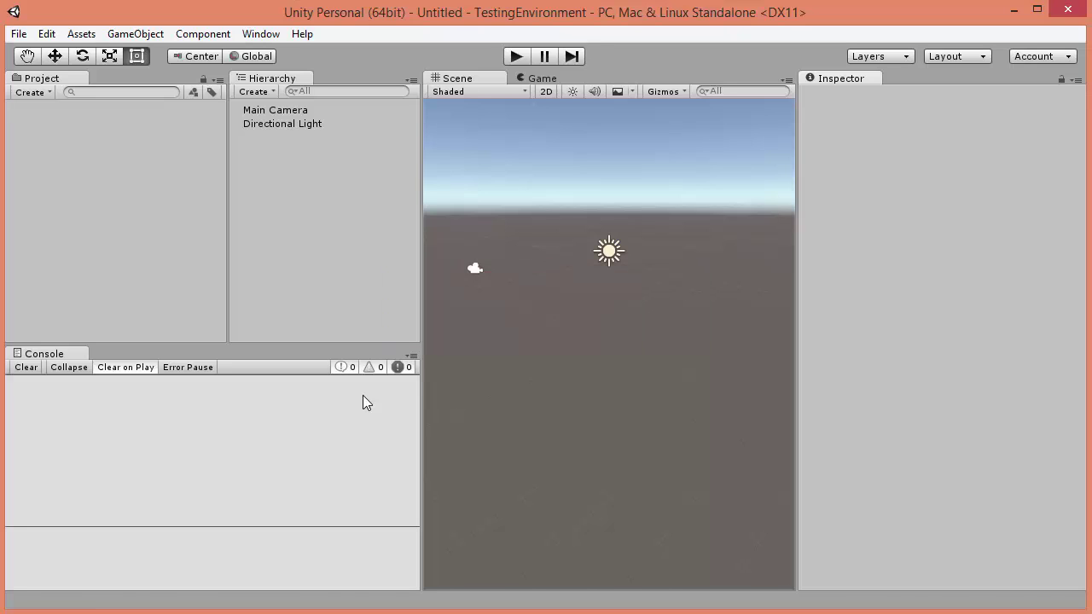
# - Trace the UnionAssets console error to RBIAPManager.cs in the IAP folder
pyautogui.click(180, 385)
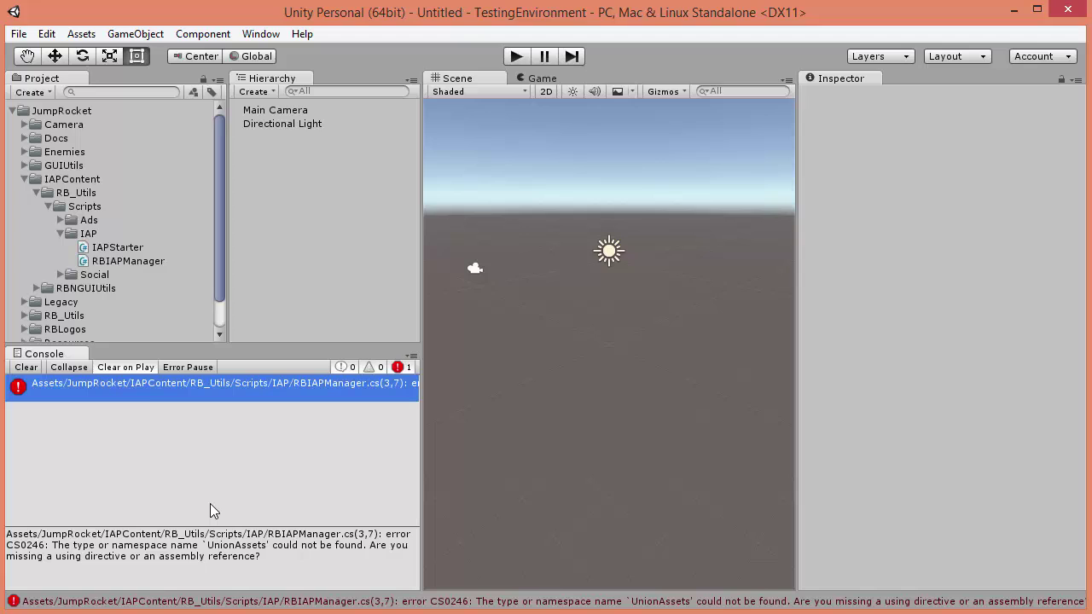
pyautogui.click(61, 234)
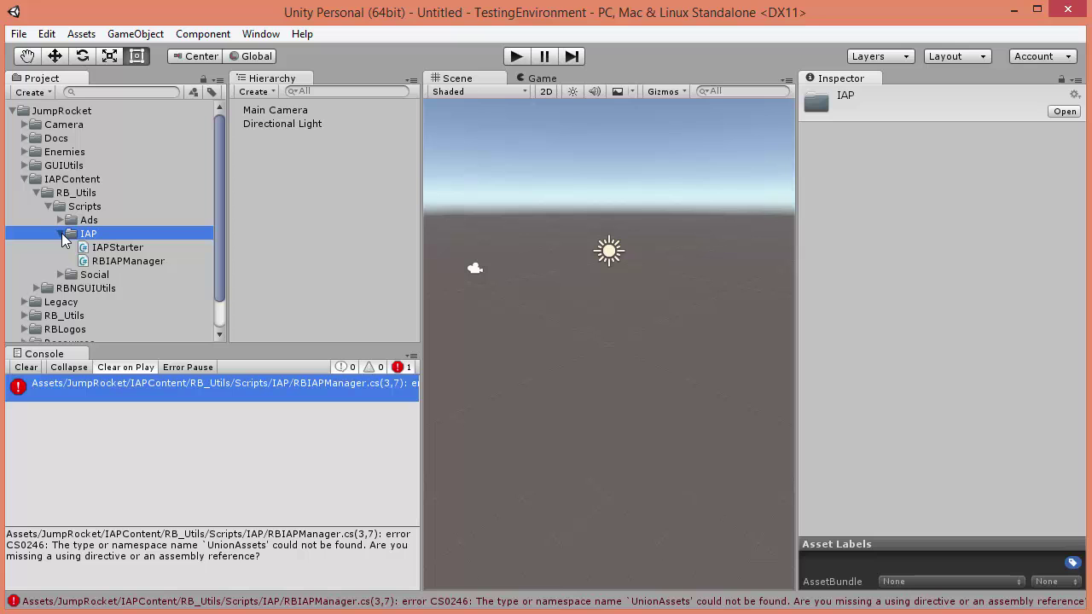
# - Read the wiki's Remove IAP Dependencies page, which advises deleting IAPContent, then minimise the browser
pyautogui.hotkey('alt', 'Tab')
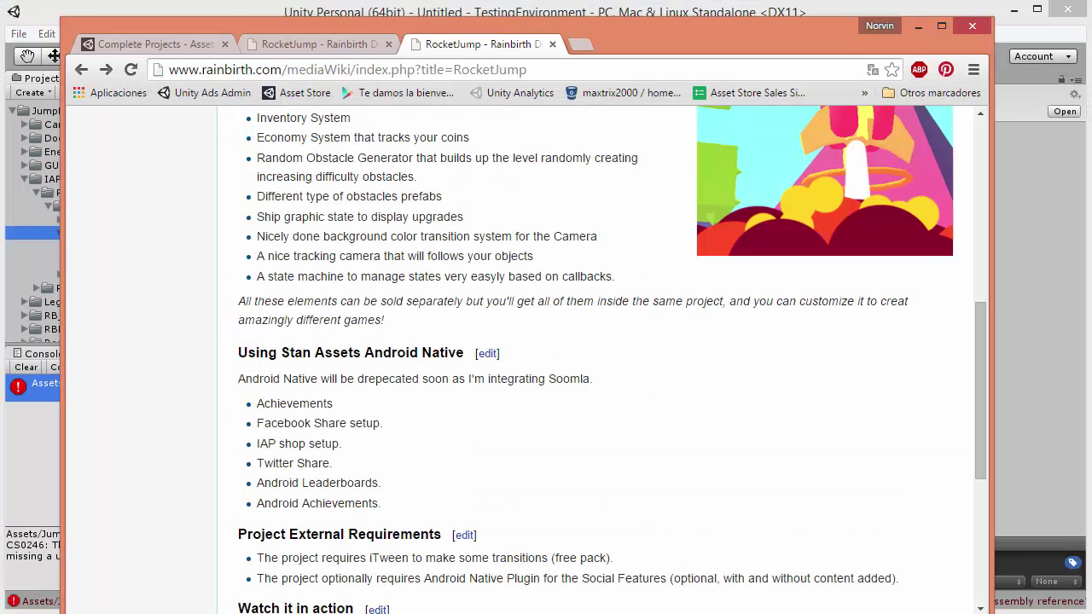
pyautogui.moveTo(640, 31); pyautogui.dragTo(628, 0)
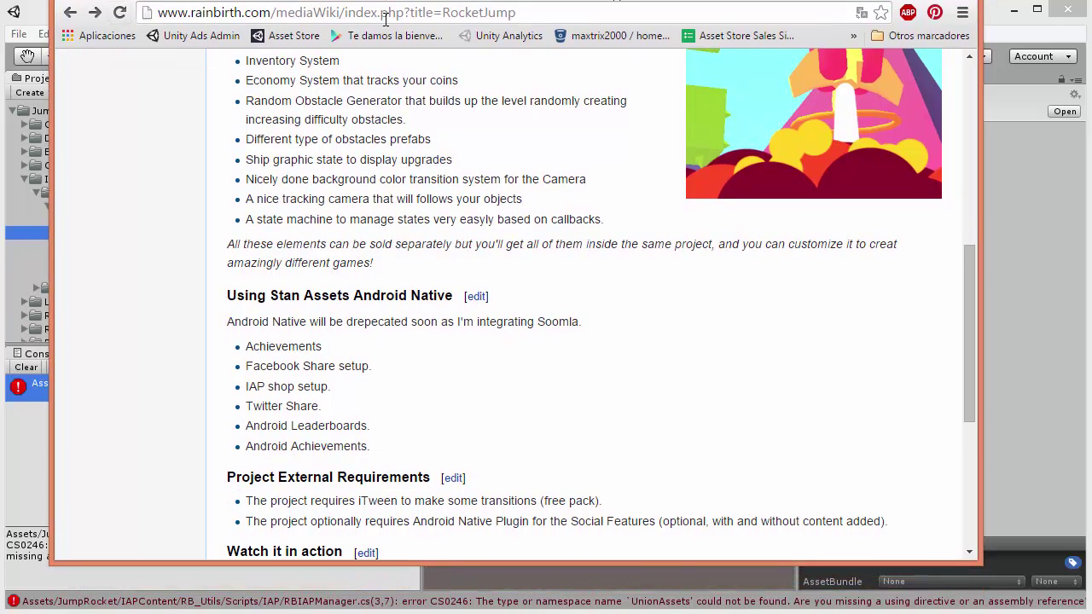
pyautogui.scroll(-4, 428, 269)
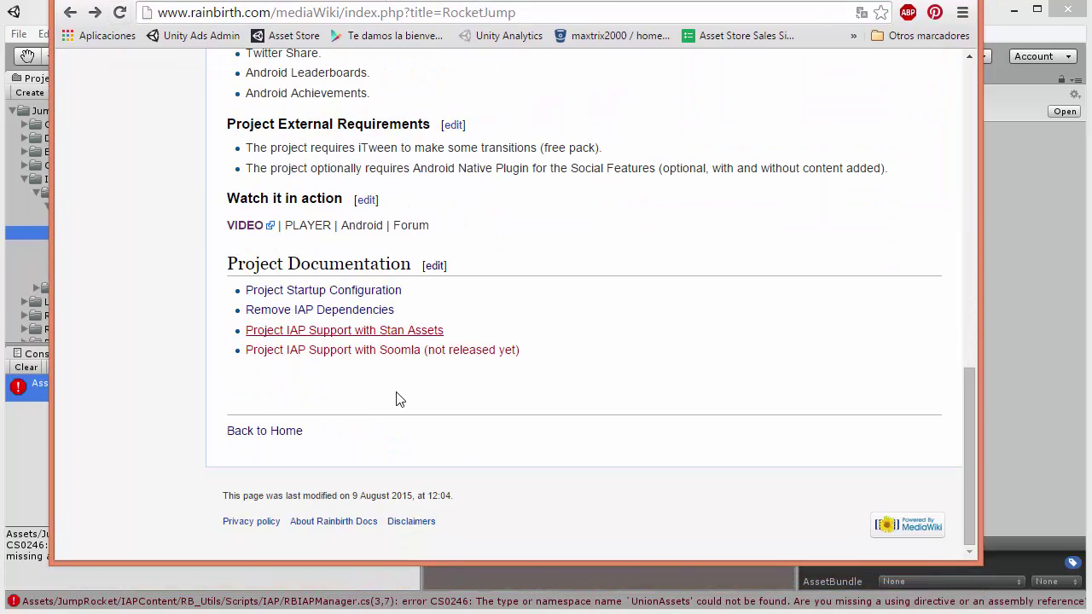
pyautogui.click(342, 313)
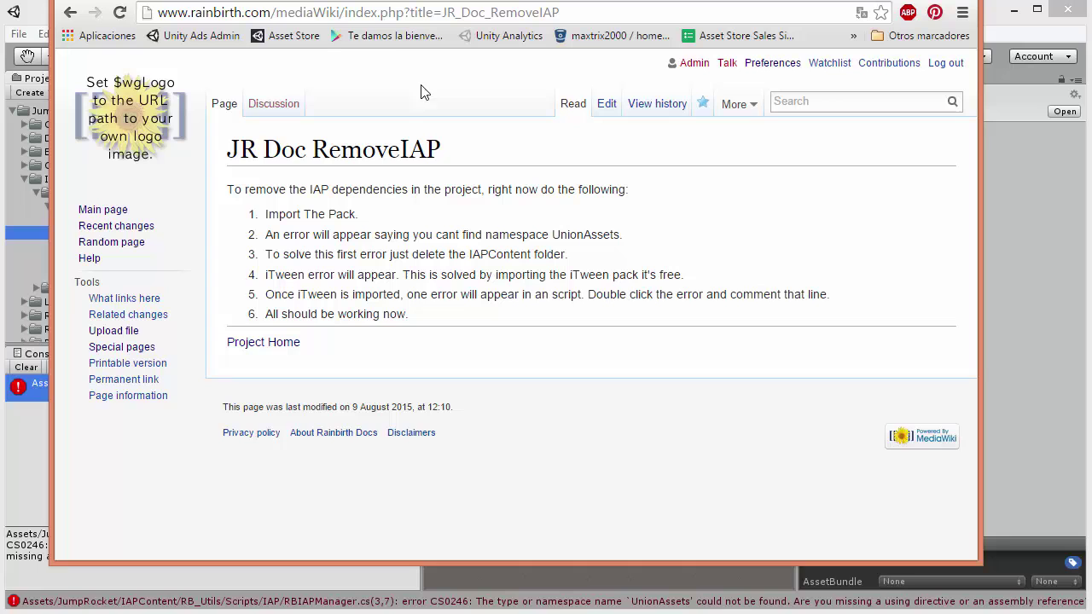
pyautogui.moveTo(477, 3); pyautogui.dragTo(489, 3)
pyautogui.click(1013, 10)
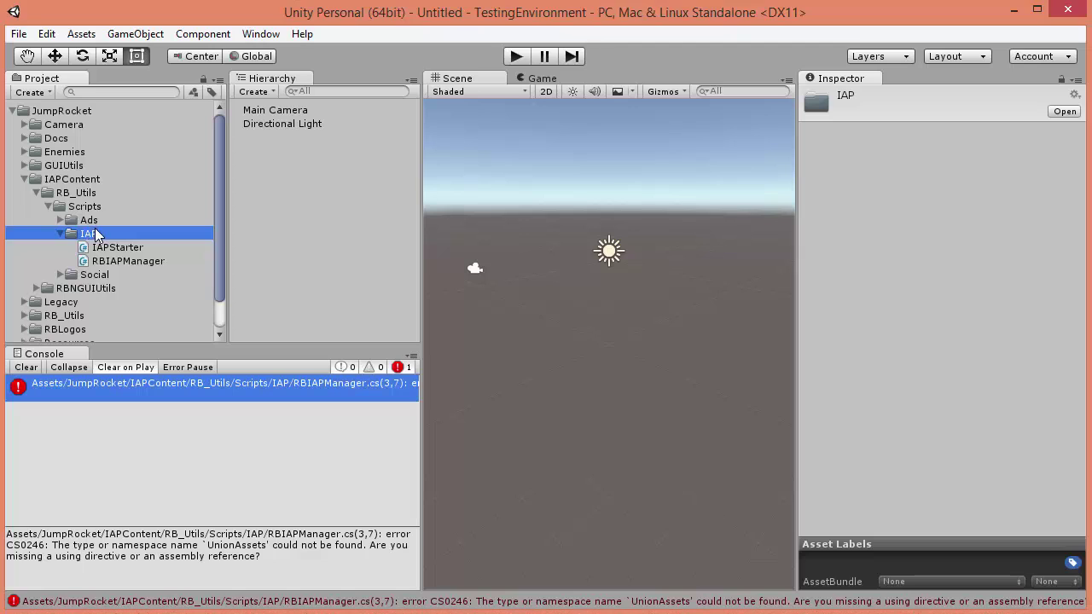
# - Collapse the folders and delete the IAPContent folder from the project
pyautogui.click(65, 245)
pyautogui.click(60, 233)
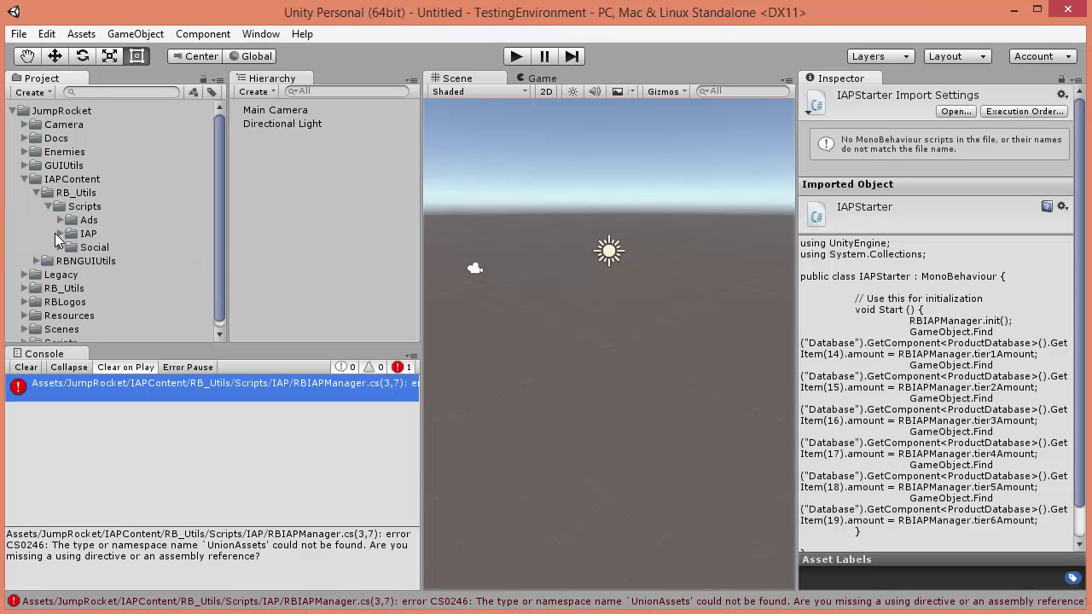
pyautogui.click(70, 233)
pyautogui.click(35, 184)
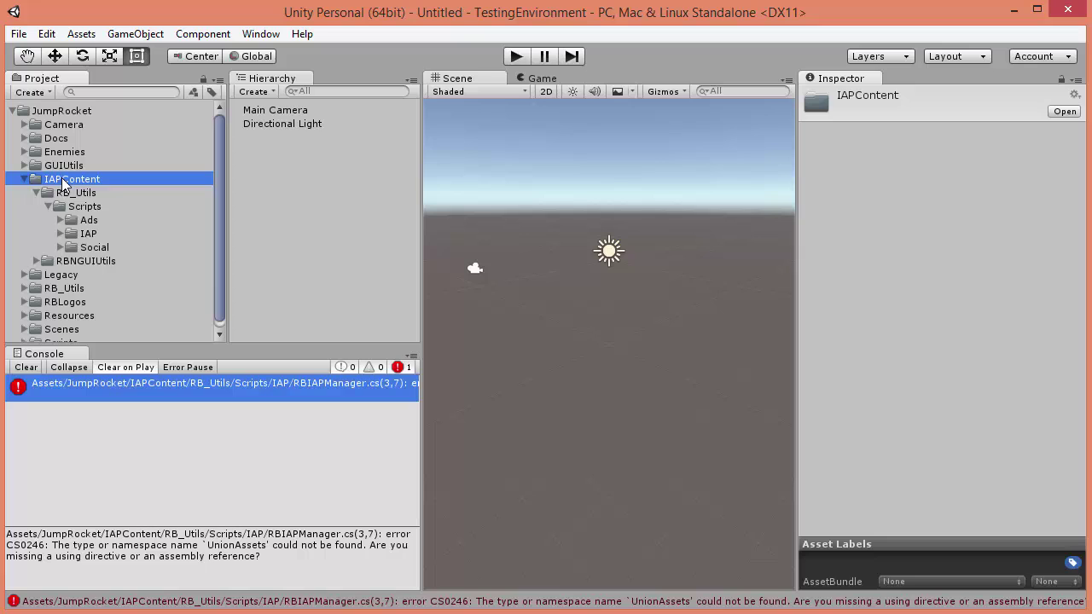
pyautogui.click(36, 193)
pyautogui.click(24, 180)
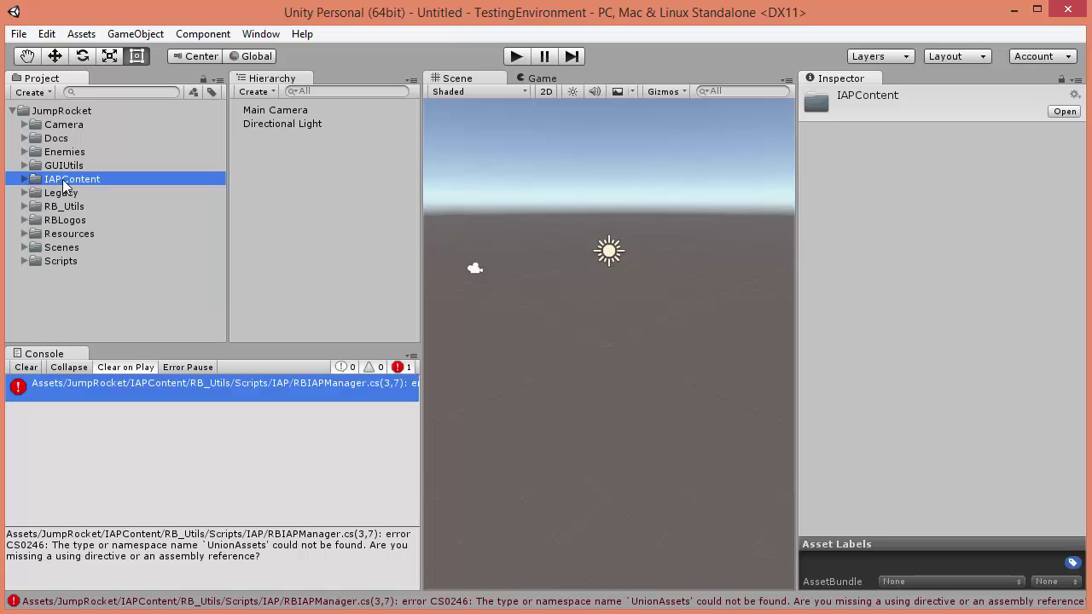
pyautogui.press('Delete')
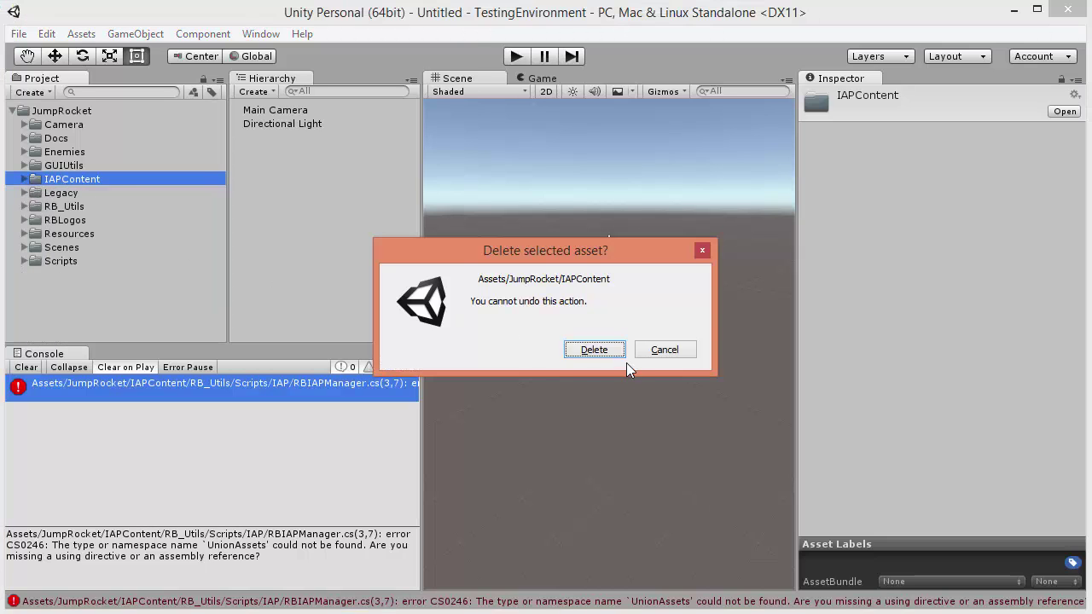
pyautogui.click(597, 352)
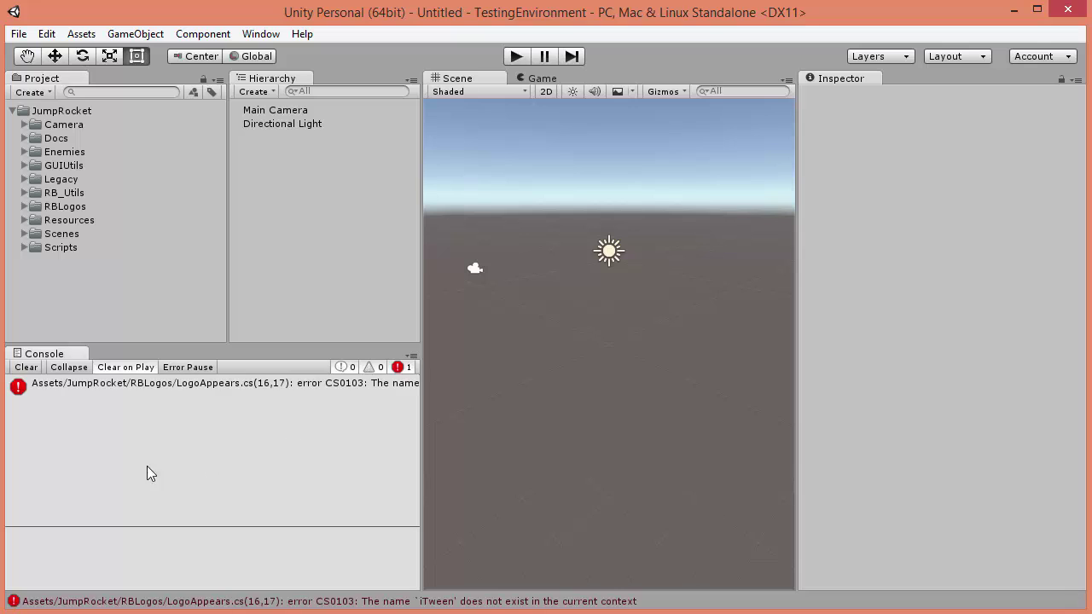
# - Trace the new iTween error to LogoAppears.cs and open the Asset Store
pyautogui.click(273, 385)
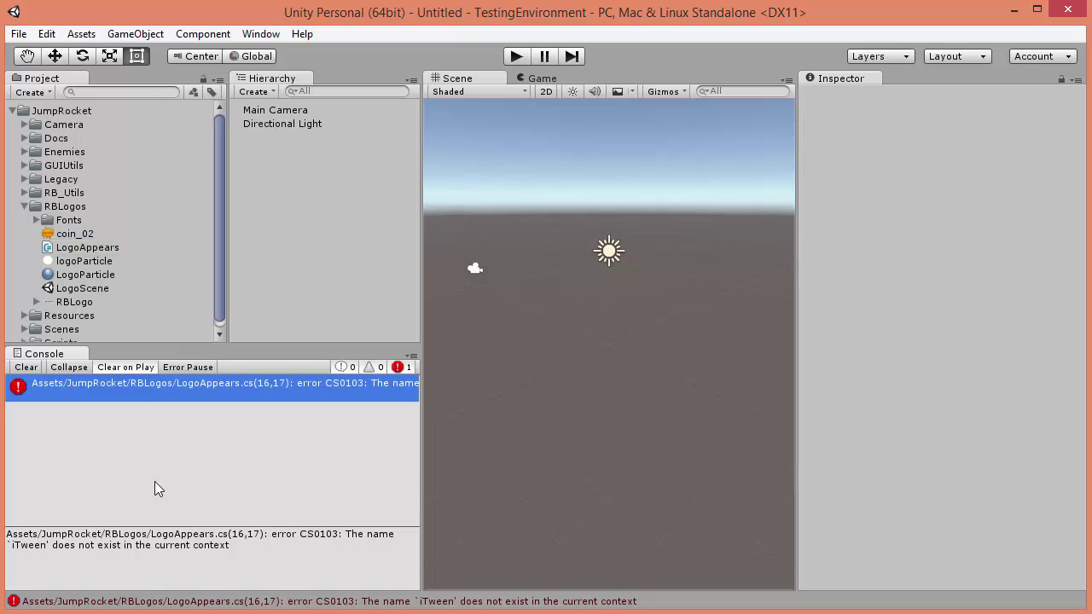
pyautogui.click(261, 33)
pyautogui.click(294, 253)
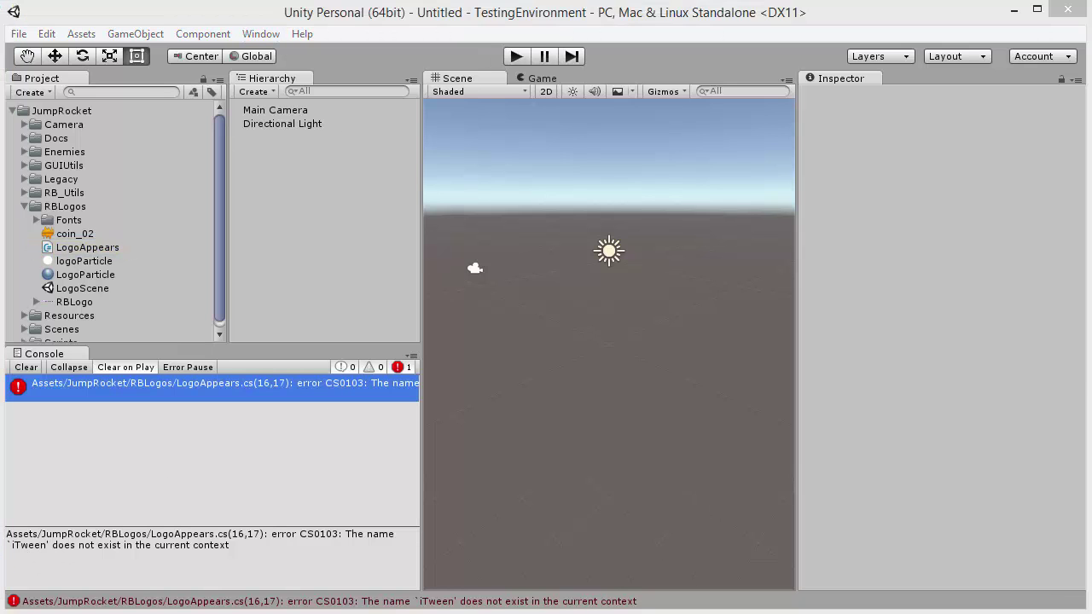
# - Import all iTween 2.0.5 files and approve the obsolete API upgrade
pyautogui.scroll(10, 378, 360)
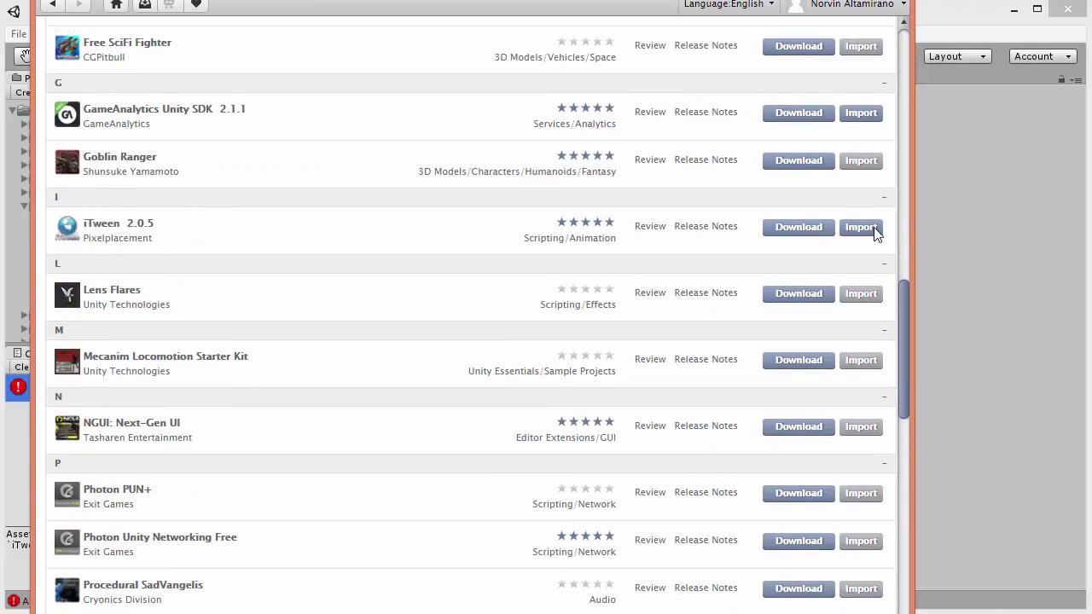
pyautogui.click(863, 228)
pyautogui.click(351, 393)
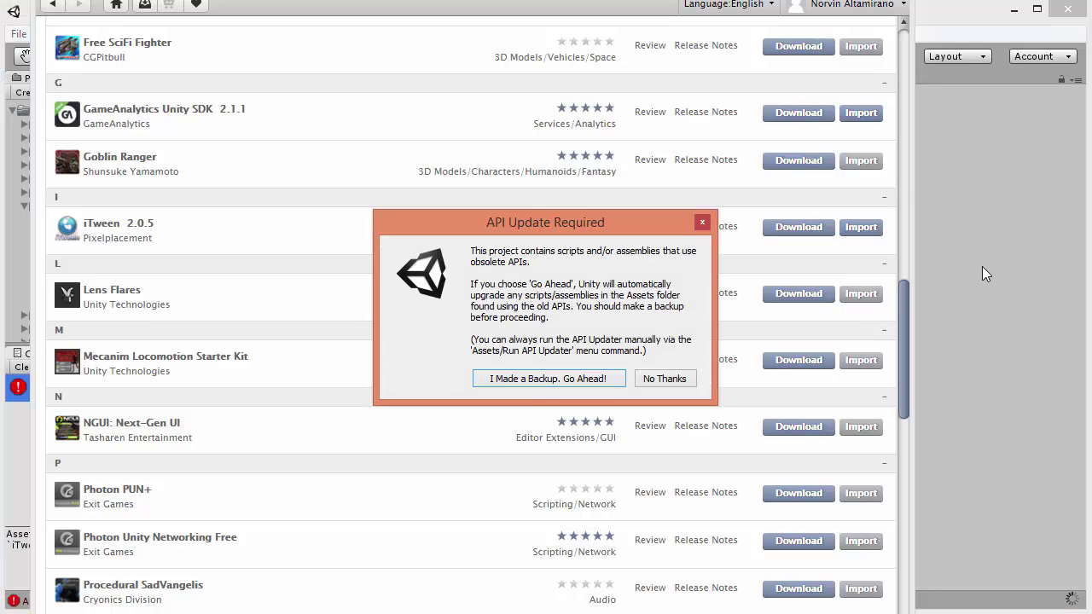
pyautogui.click(581, 378)
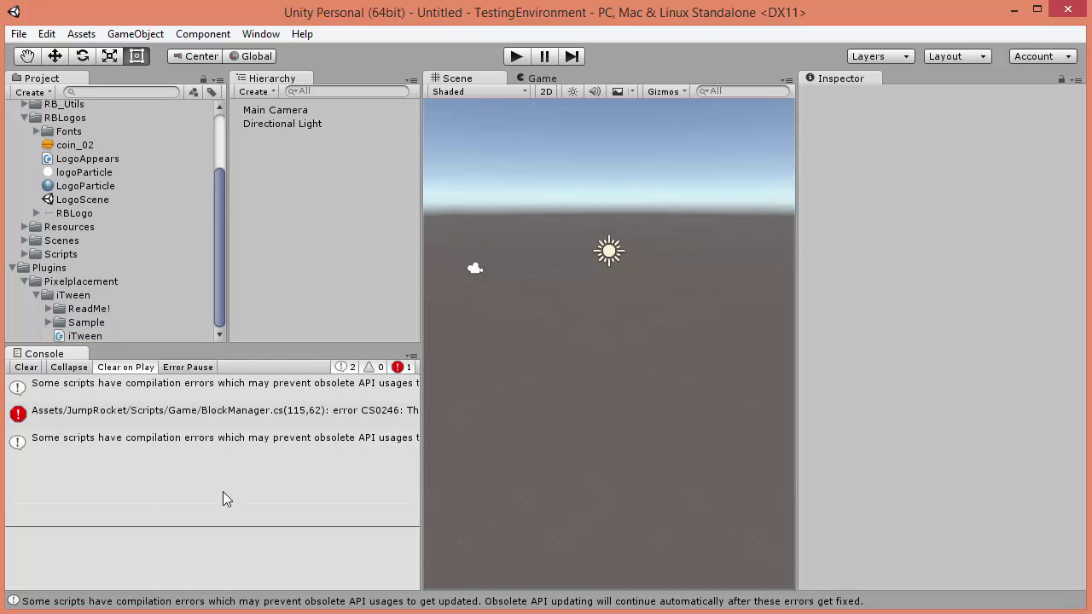
# - Open BlockManager.cs at failing line 115 in MonoDevelop from the Console error
pyautogui.click(170, 411)
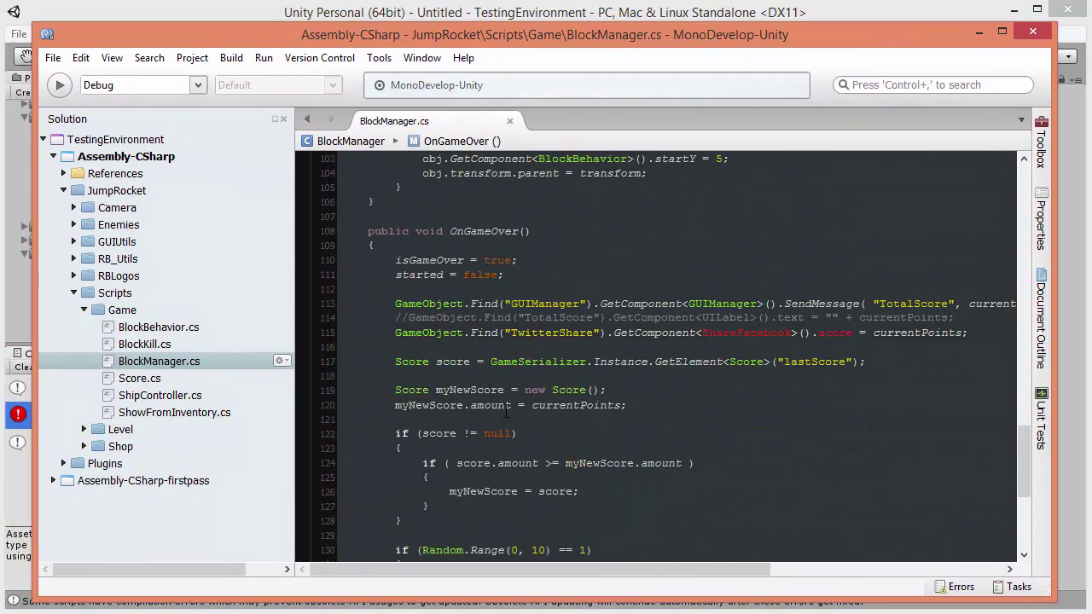
# - Comment out line 115 of BlockManager.cs, save it, and switch back to Unity
pyautogui.hotkey('ctrl', '/')
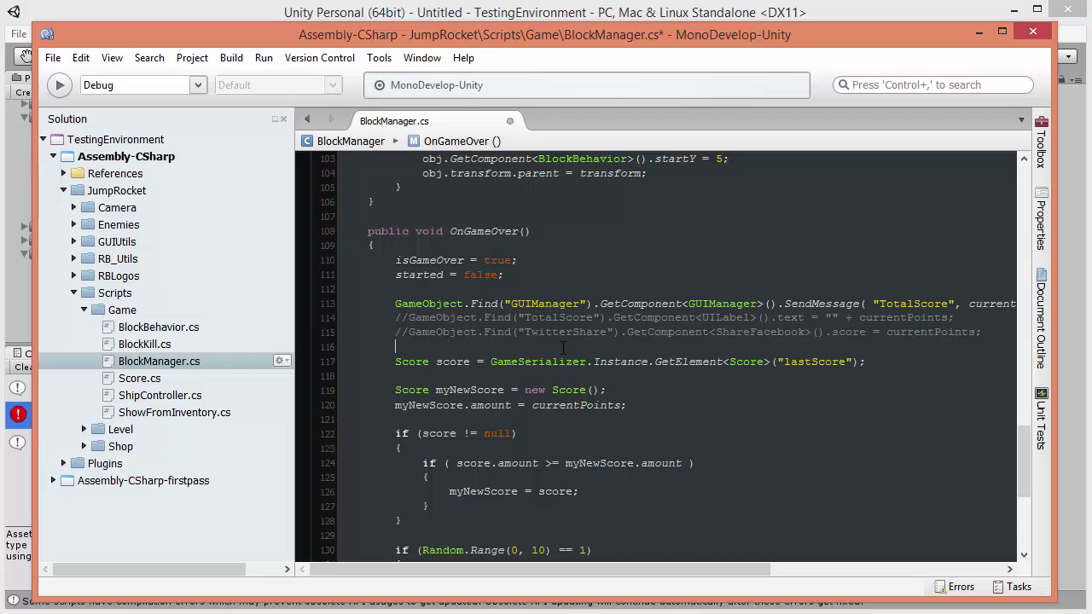
pyautogui.hotkey('ctrl', 's')
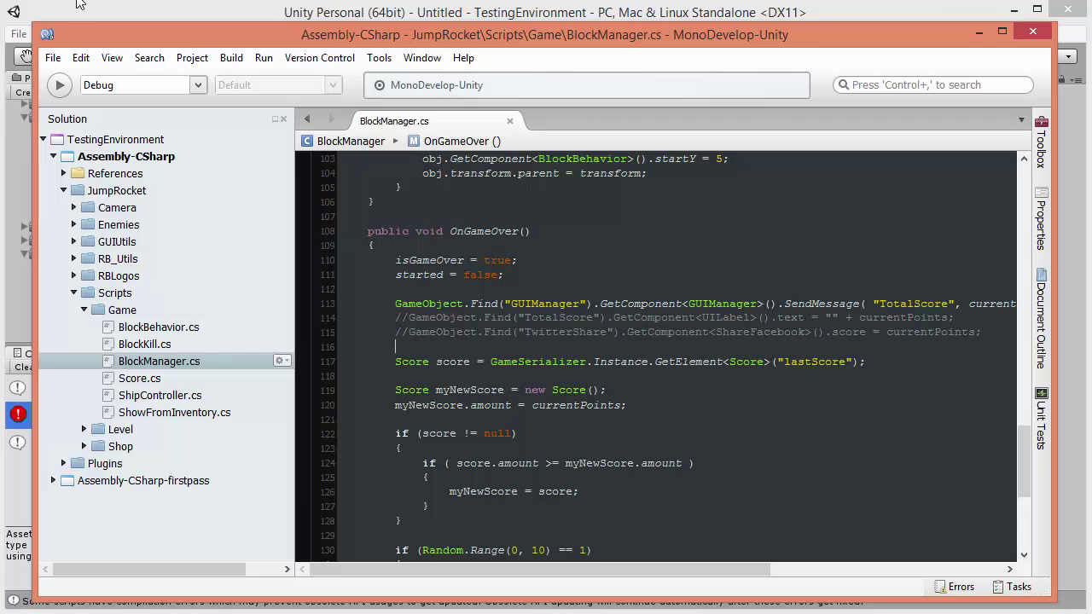
pyautogui.hotkey('alt', 'Tab')
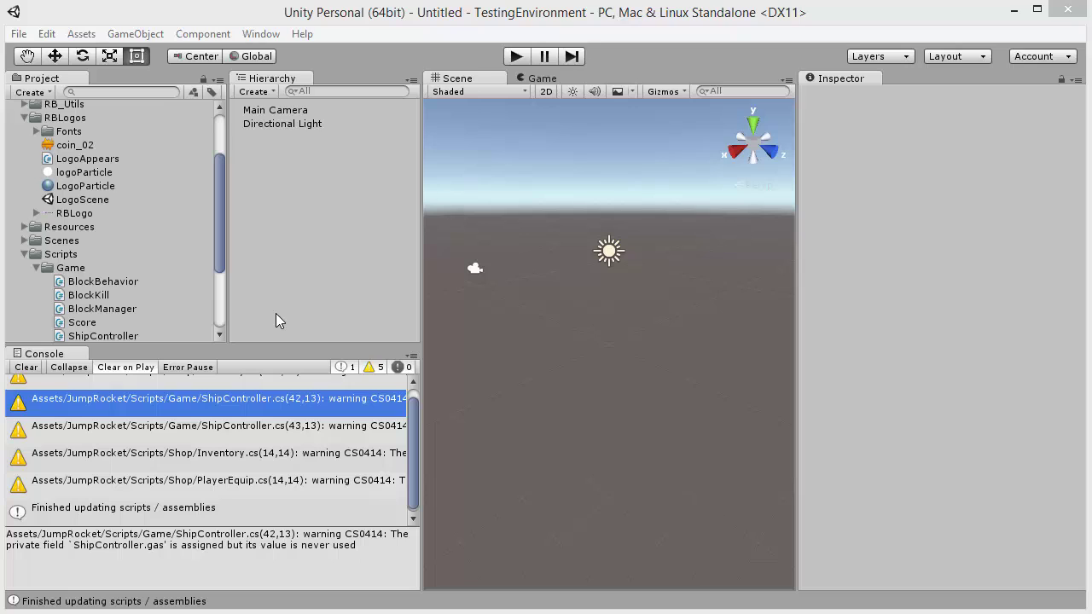
# - Collapse RBLogos, Scripts, Plugins and JumpRocket, widen the Scene view, then re-expand JumpRocket
pyautogui.click(220, 168)
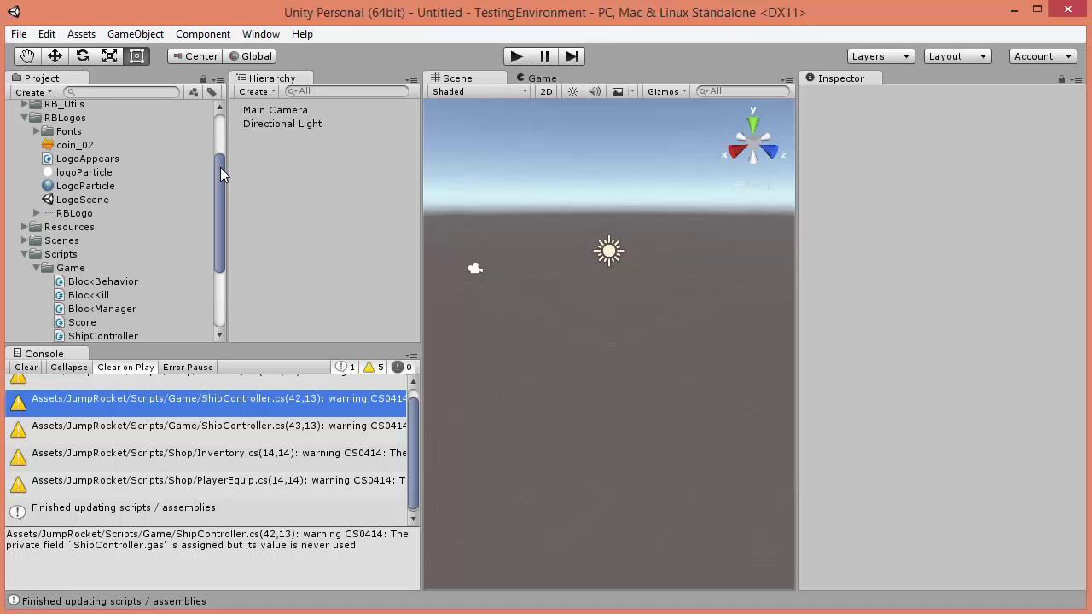
pyautogui.scroll(3, 170, 167)
pyautogui.click(25, 207)
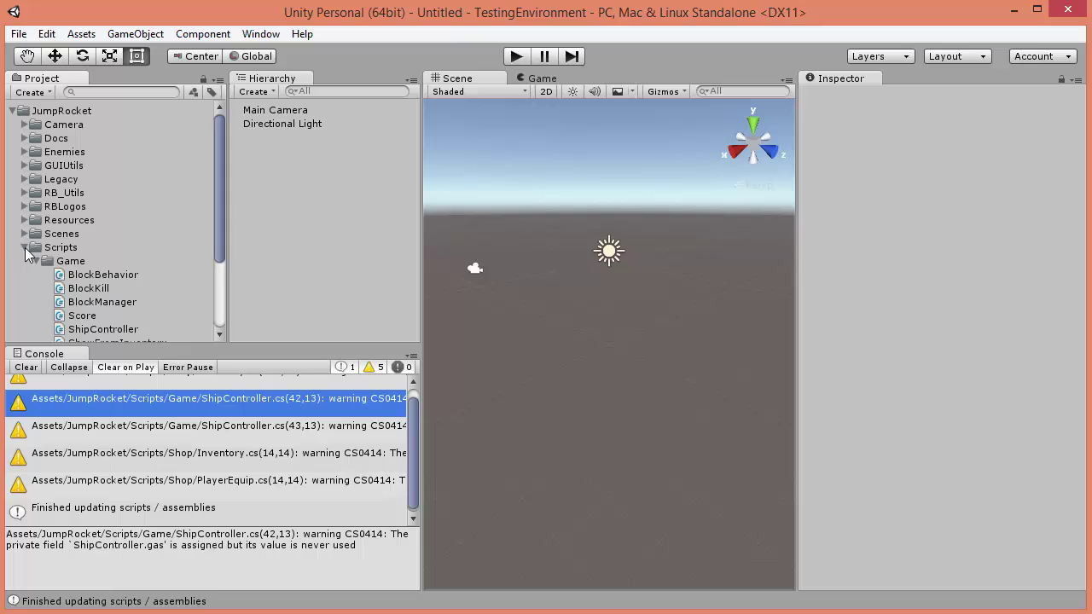
pyautogui.click(25, 248)
pyautogui.click(13, 261)
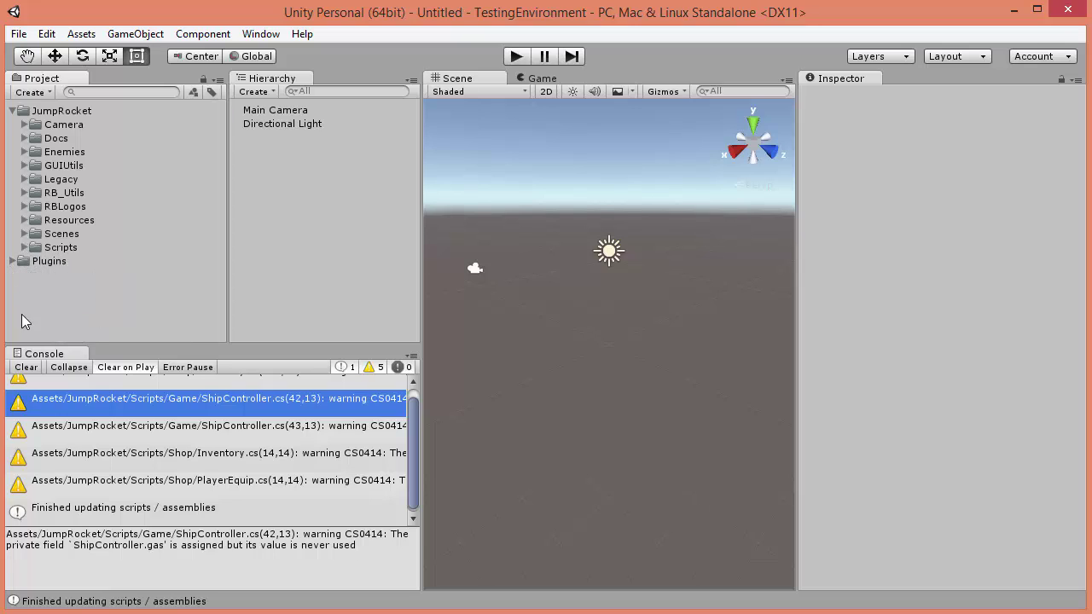
pyautogui.click(13, 111)
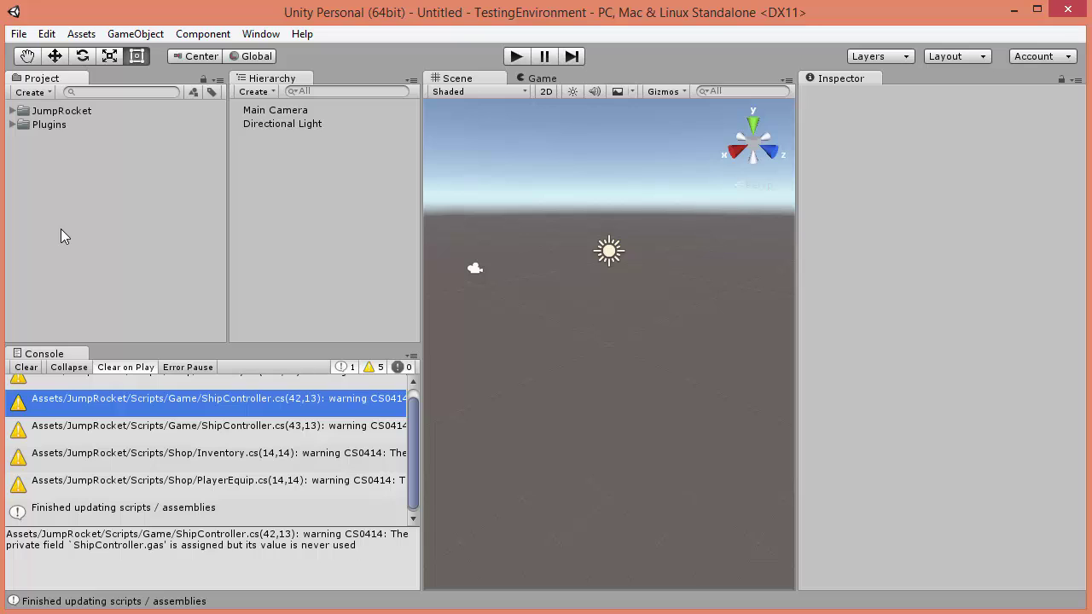
pyautogui.moveTo(421, 244); pyautogui.dragTo(372, 256)
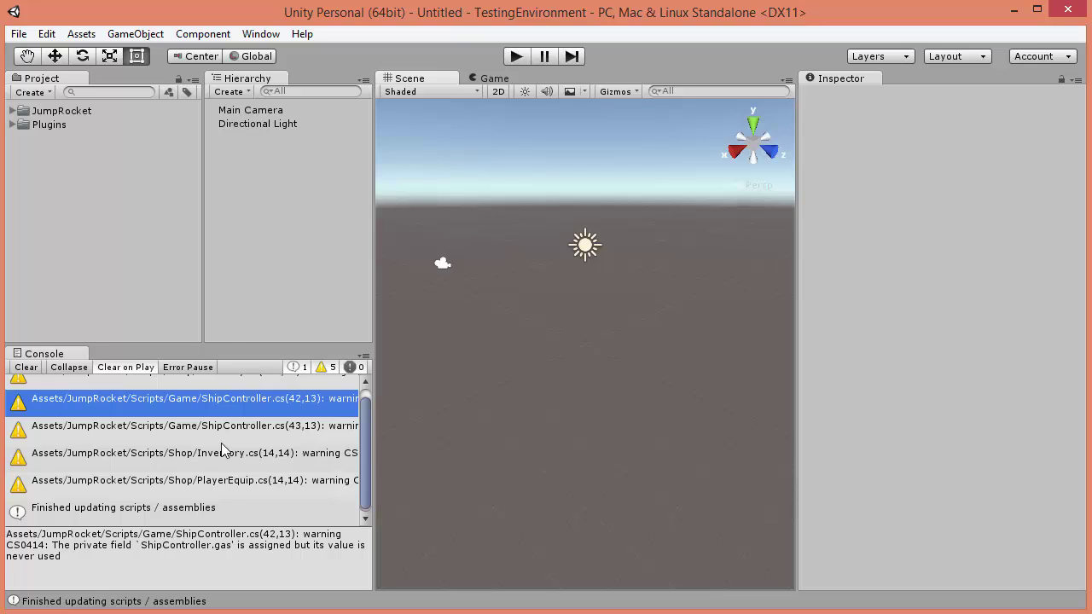
pyautogui.click(12, 111)
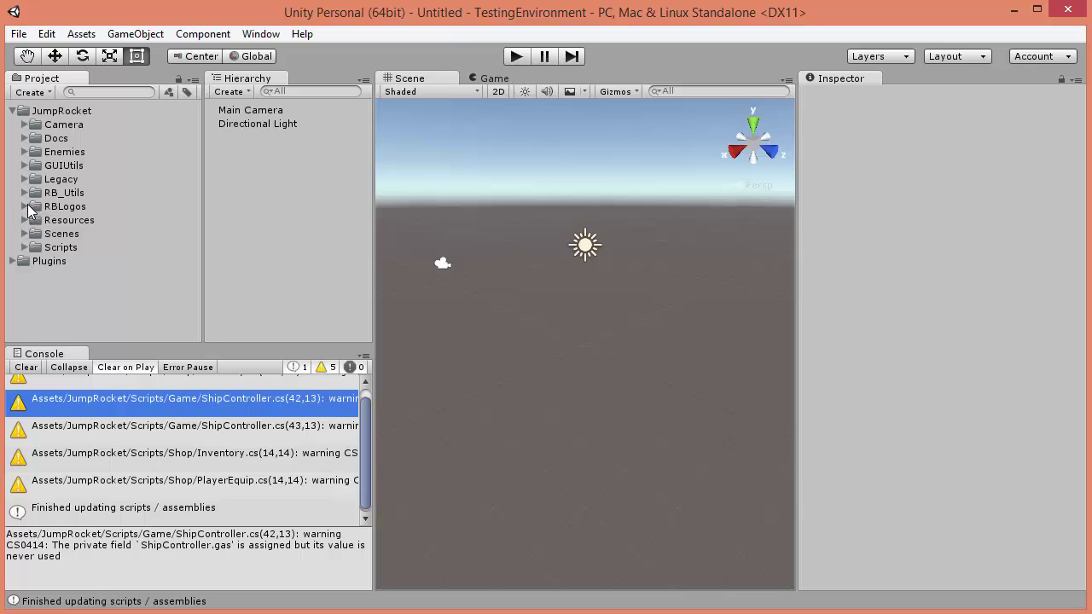
# - Open LogoScene, change RBLogo's Load Scene to MainGameIAP, and save the scene
pyautogui.click(24, 207)
pyautogui.doubleClick(68, 290)
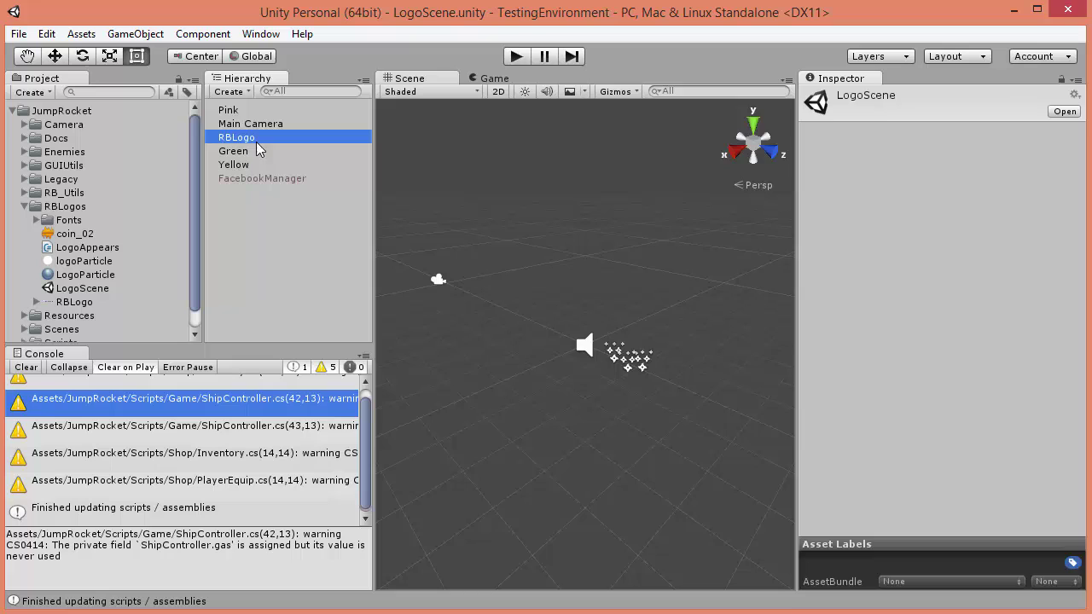
pyautogui.click(961, 321)
pyautogui.click(1004, 322)
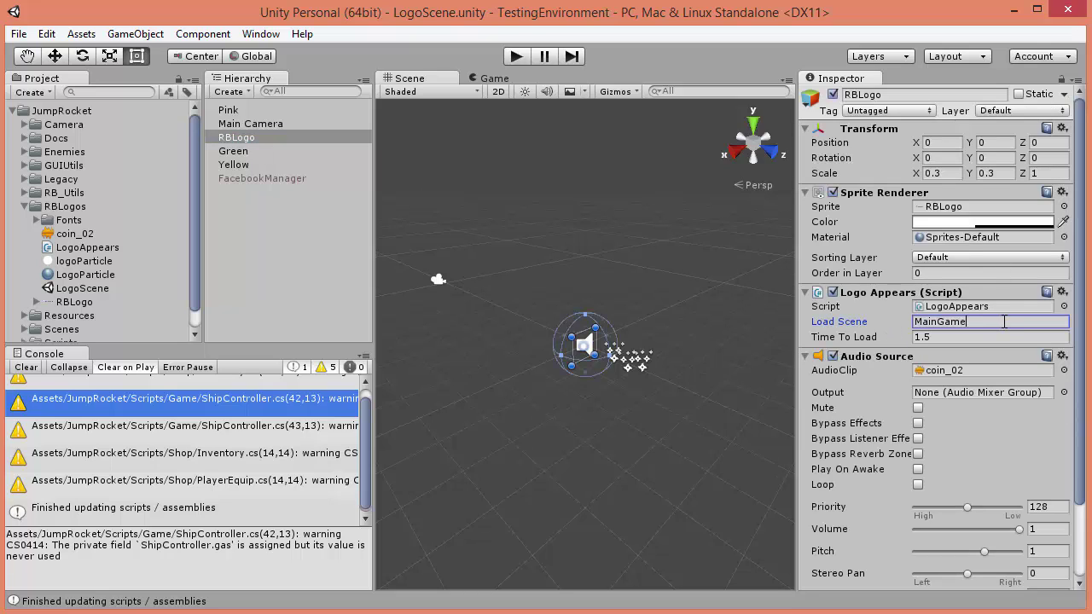
pyautogui.write('IAP')
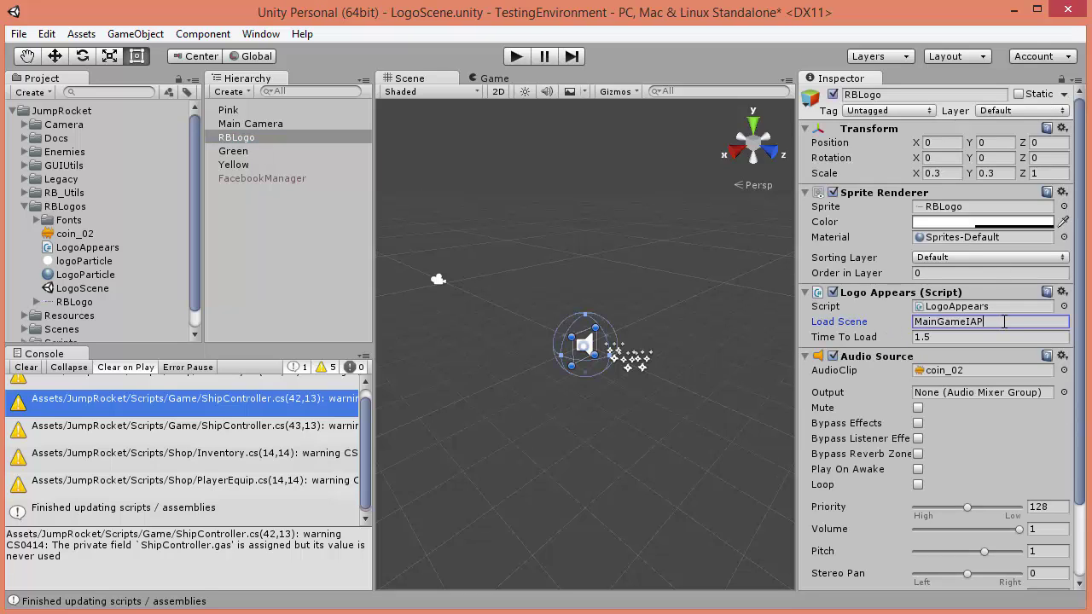
pyautogui.click(18, 33)
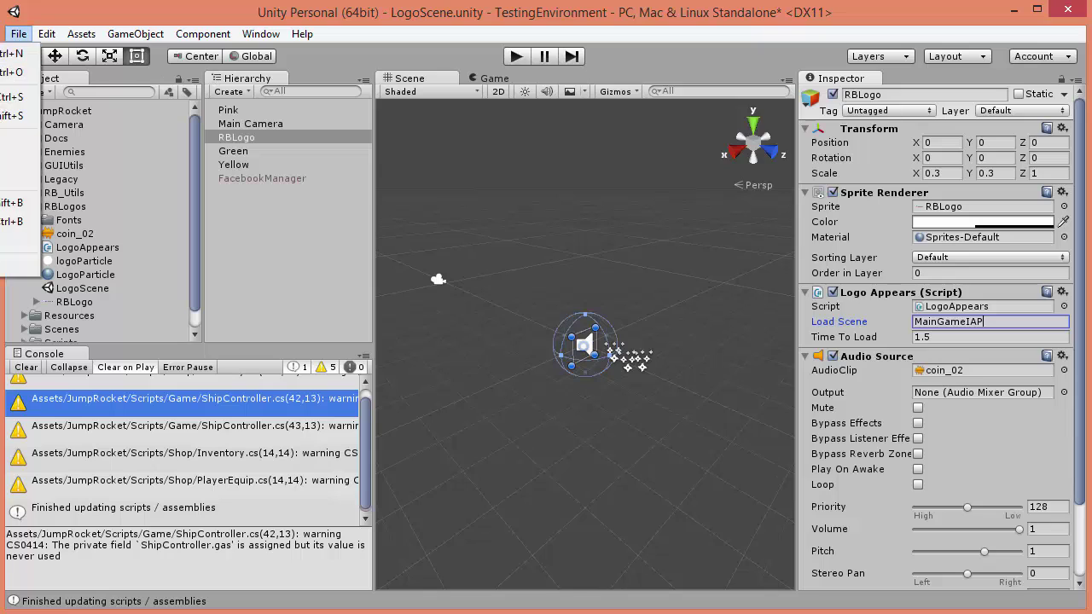
pyautogui.click(21, 141)
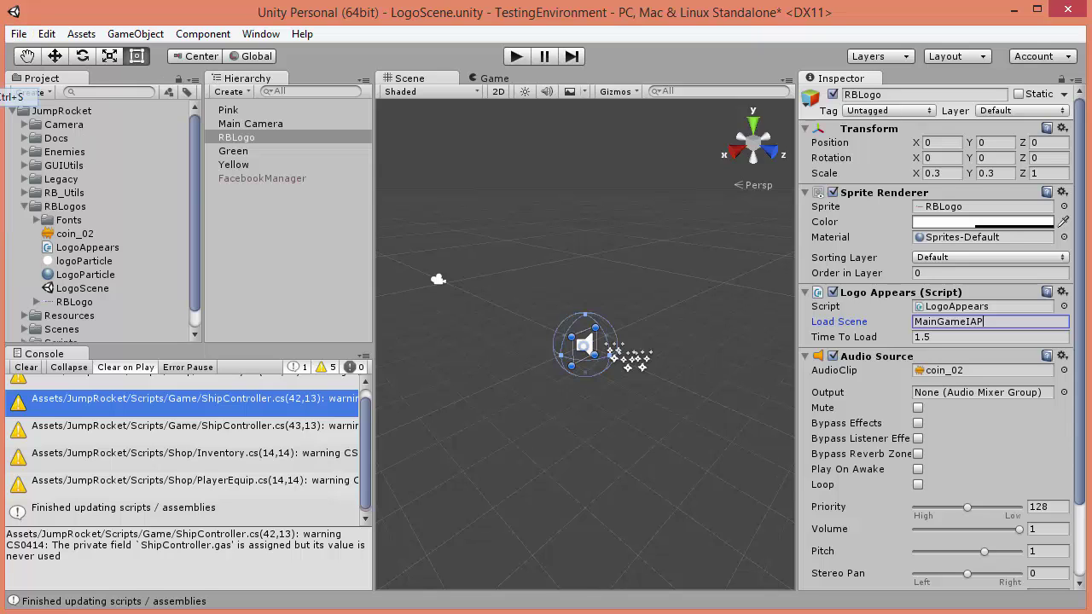
# - Start play mode and buy Thrusters Level 1 for 1000 coins in the rocket upgrade shop
pyautogui.click(518, 56)
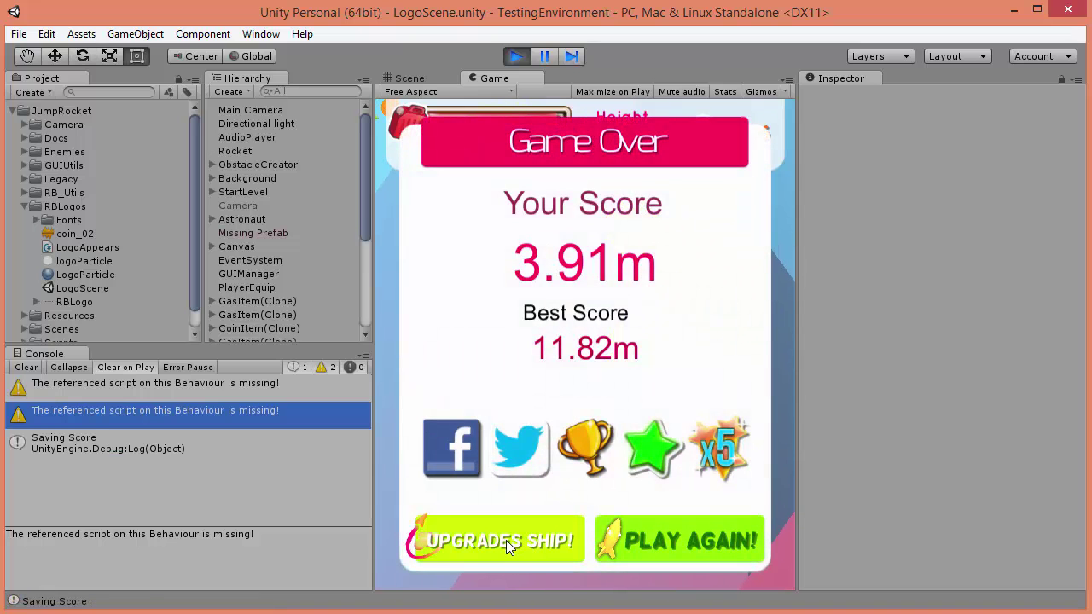
pyautogui.click(506, 540)
pyautogui.moveTo(547, 433); pyautogui.dragTo(578, 441)
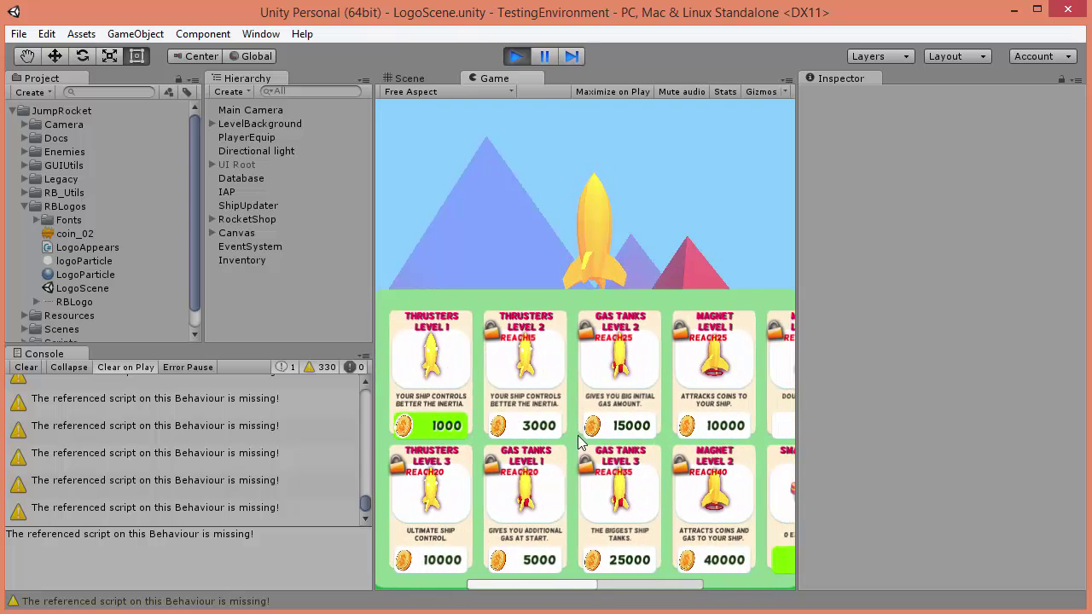
pyautogui.click(440, 434)
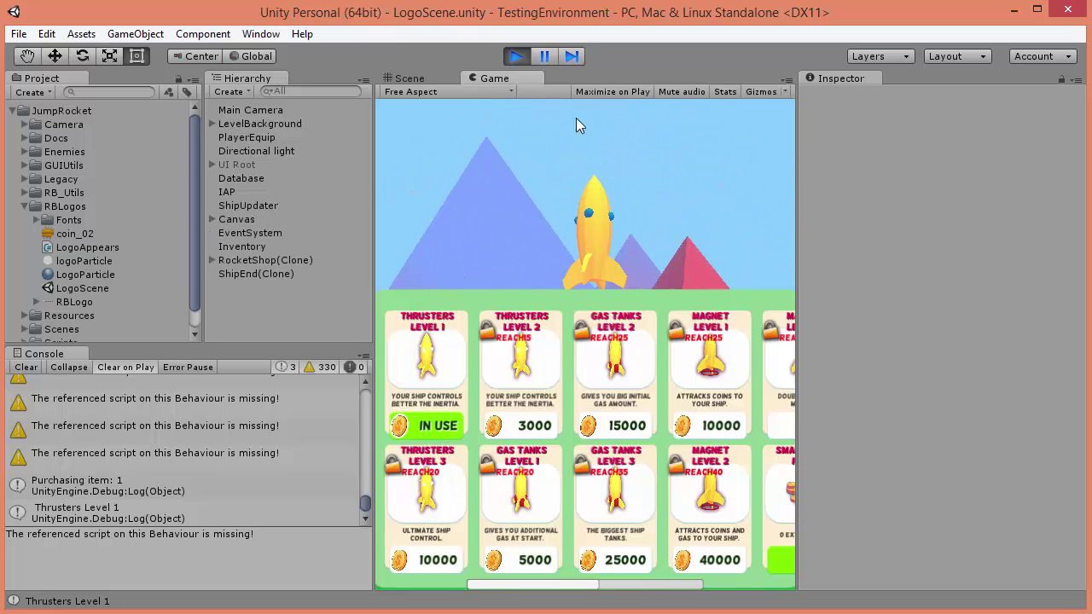
# - Preview the Game view at 16:9, revert to Free Aspect, and stop play mode
pyautogui.click(445, 91)
pyautogui.click(431, 179)
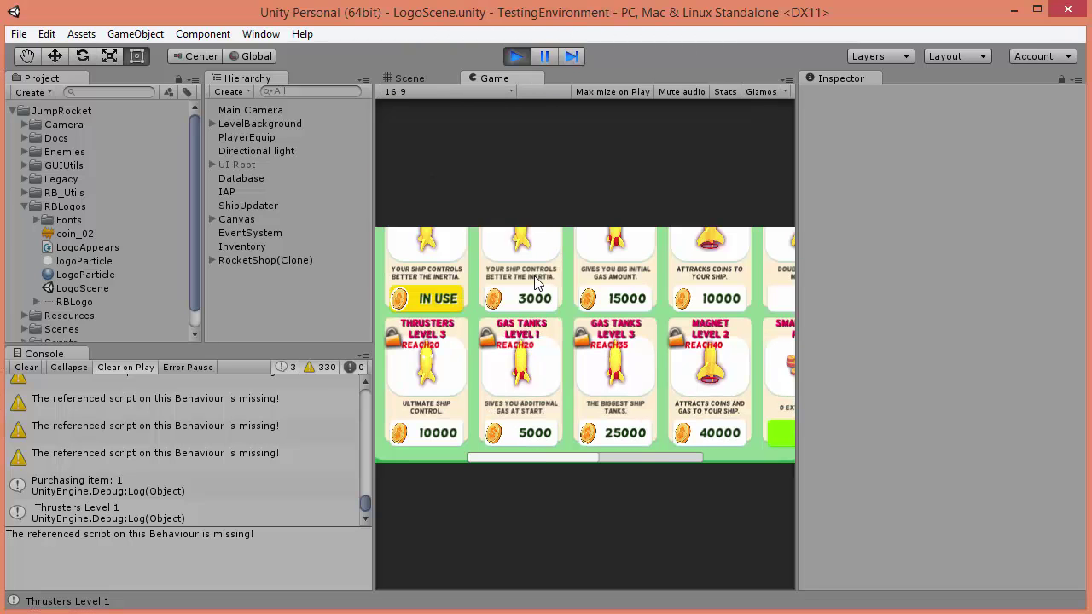
pyautogui.click(447, 93)
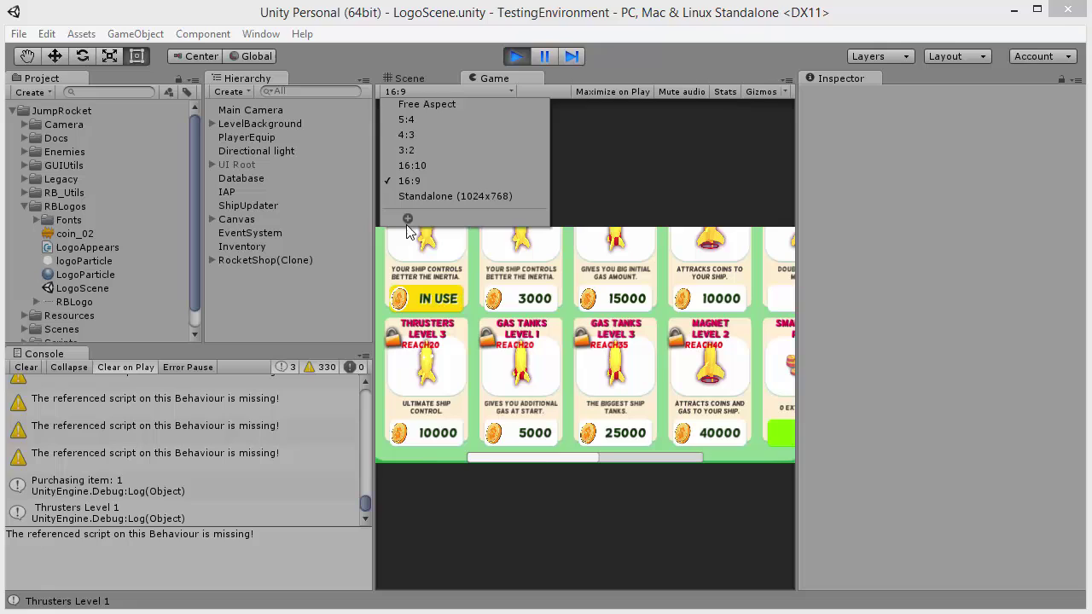
pyautogui.click(427, 106)
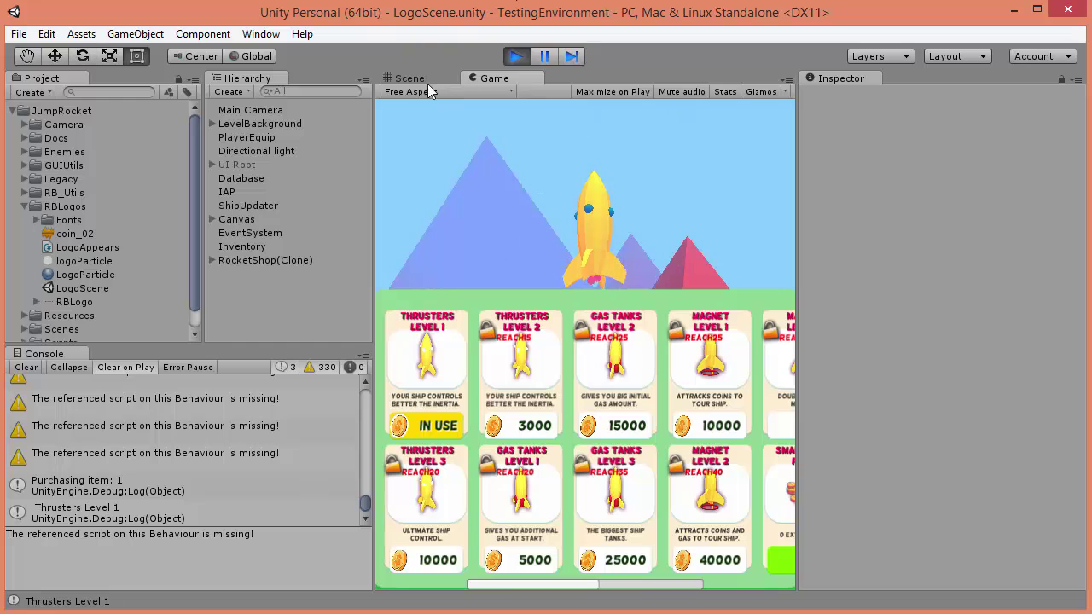
pyautogui.click(518, 56)
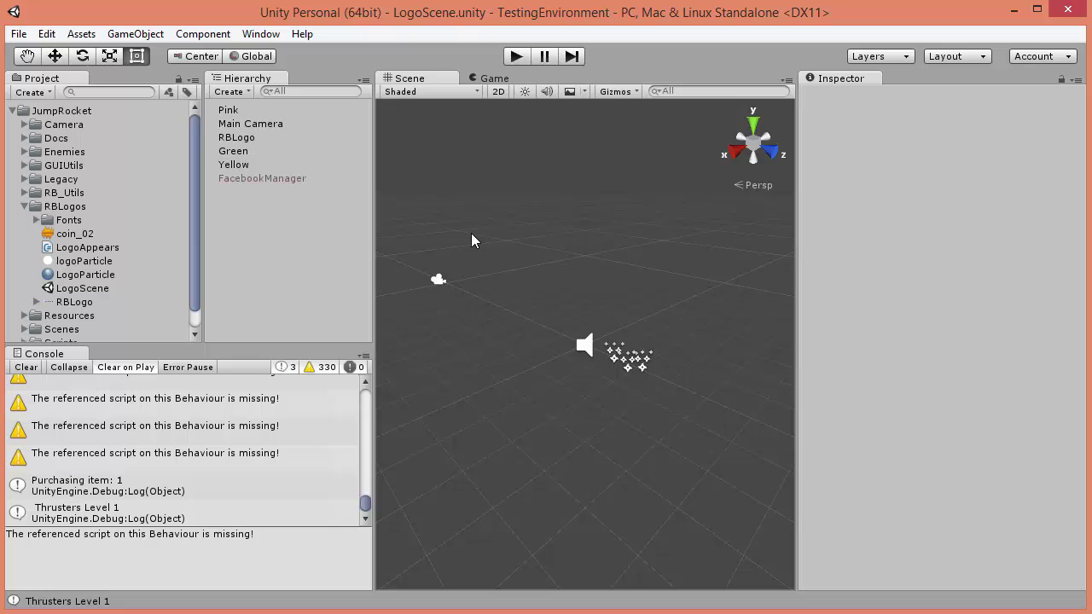